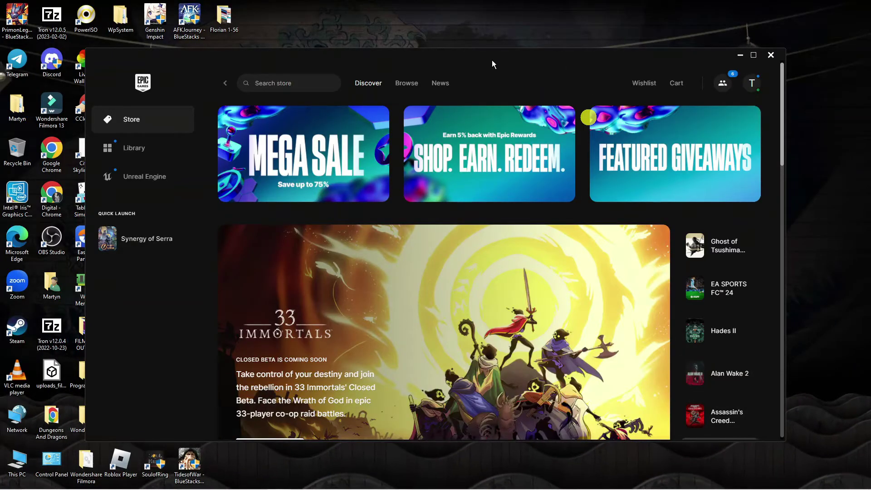
Maximize the Epic Games Launcher window on the Store Discover page
left_click(753, 55)
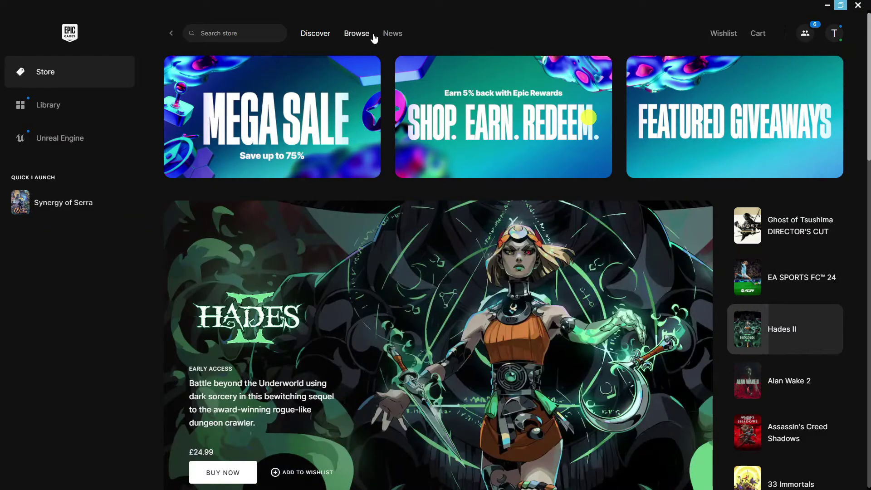
Filter the Browse catalogue by price to show only Free games
left_click(357, 33)
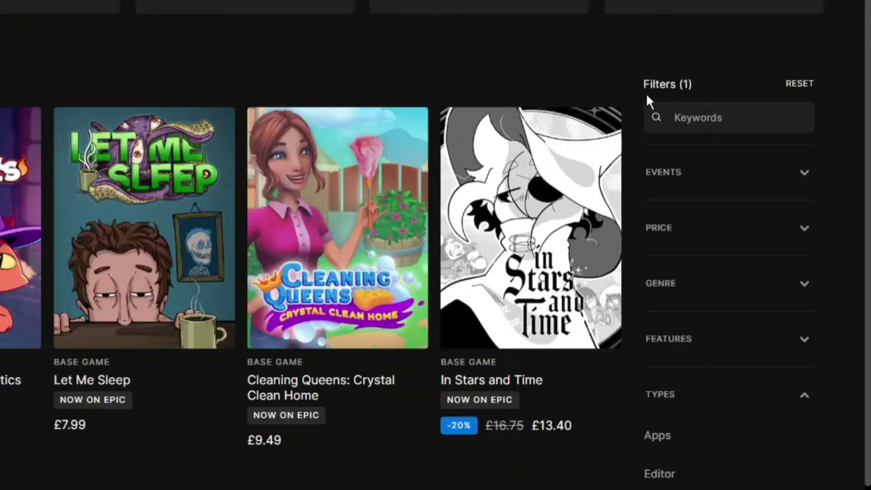
left_click(752, 232)
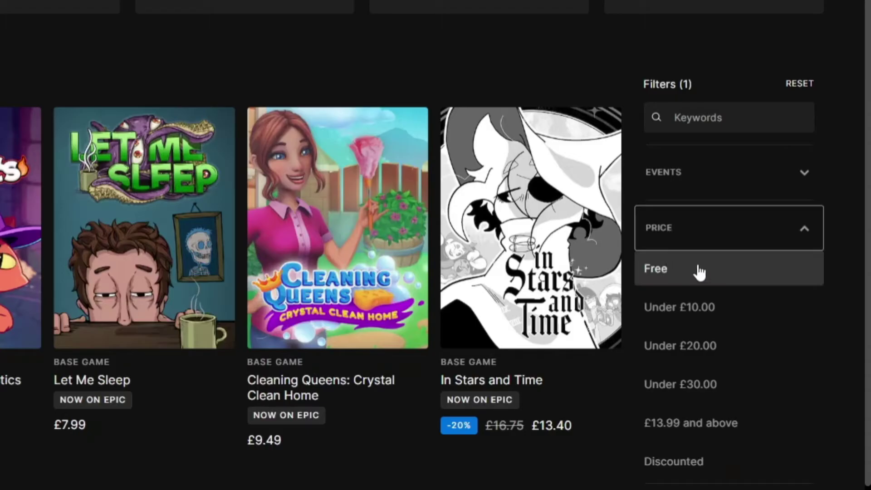
left_click(723, 272)
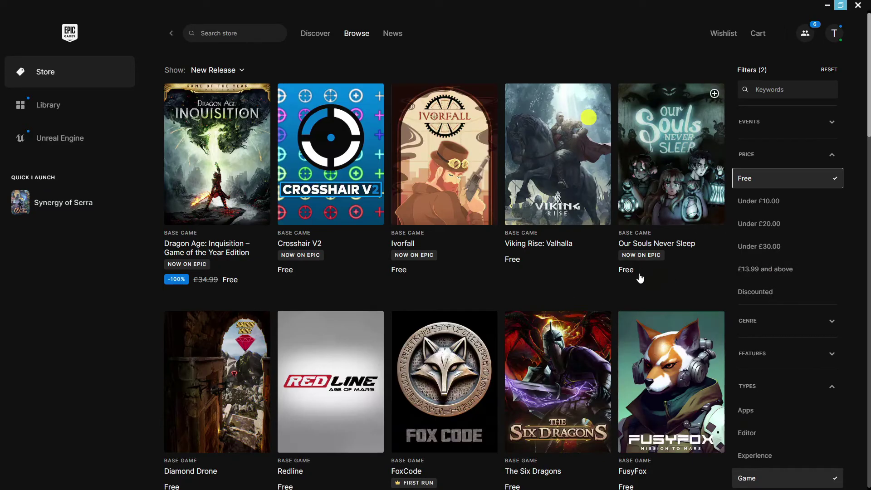
mouse_move(558, 154)
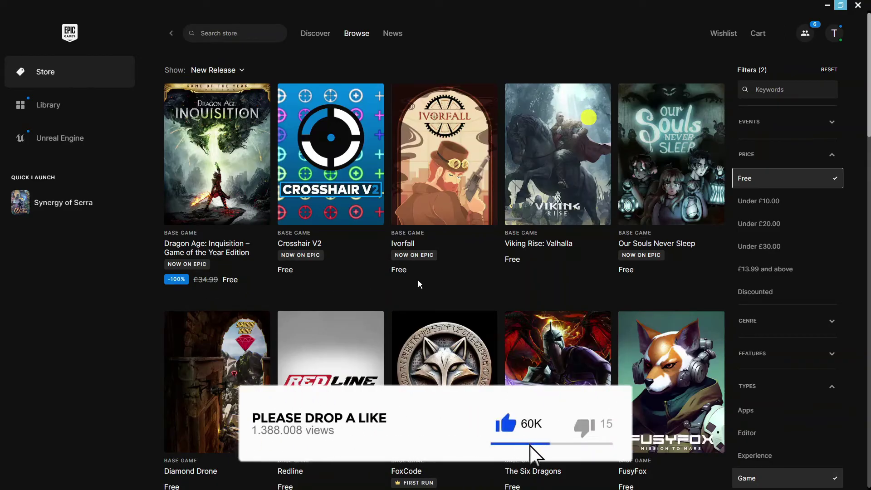
scroll(538, 252, "down", 2)
scroll(546, 253, "down", 2)
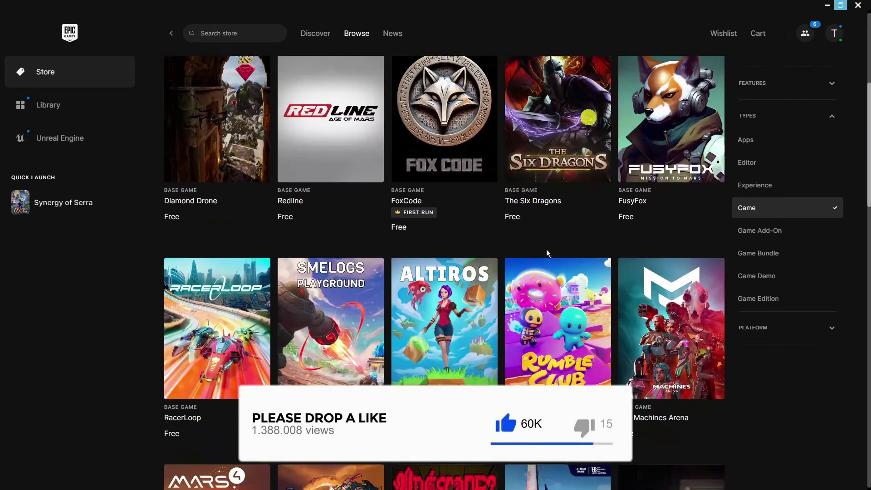
scroll(548, 251, "down", 2)
scroll(549, 254, "down", 2)
scroll(549, 256, "down", 2)
scroll(553, 264, "down", 2)
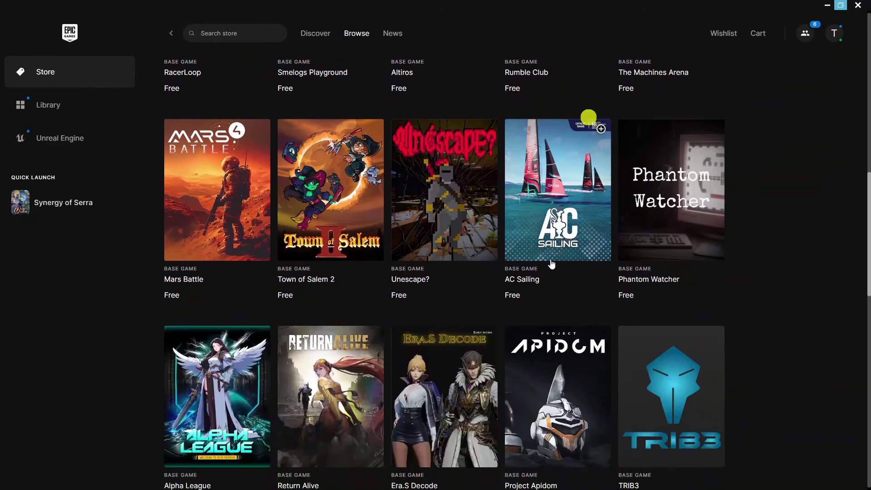
scroll(586, 266, "down", 2)
scroll(591, 266, "down", 2)
scroll(591, 266, "down", 2)
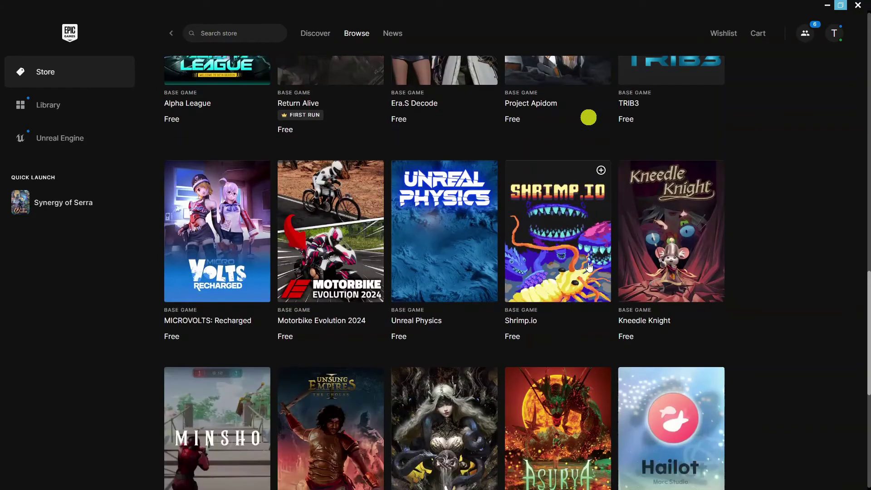
scroll(590, 269, "down", 2)
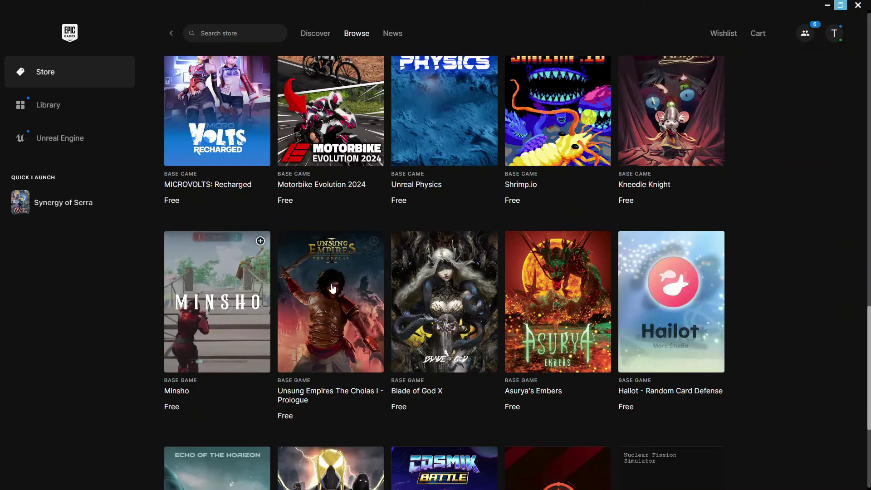
Open the Minsho product page from its tile in the free games list
left_click(244, 300)
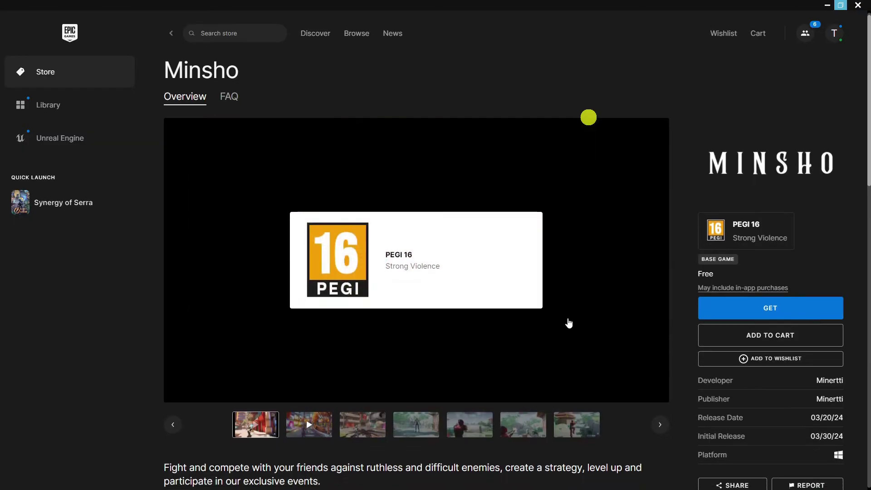
scroll(567, 318, "down", 1)
scroll(567, 318, "up", 1)
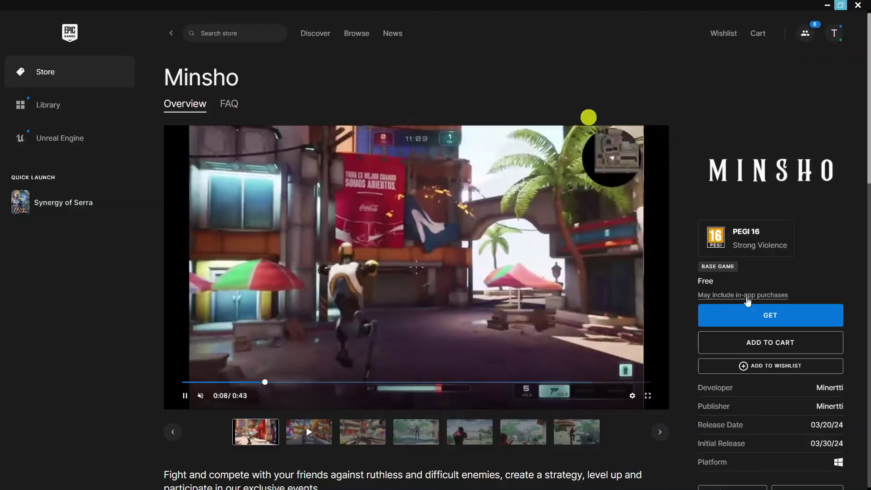
Get Minsho, check the £0.00 total, place the order and accept the refund terms
left_click(779, 317)
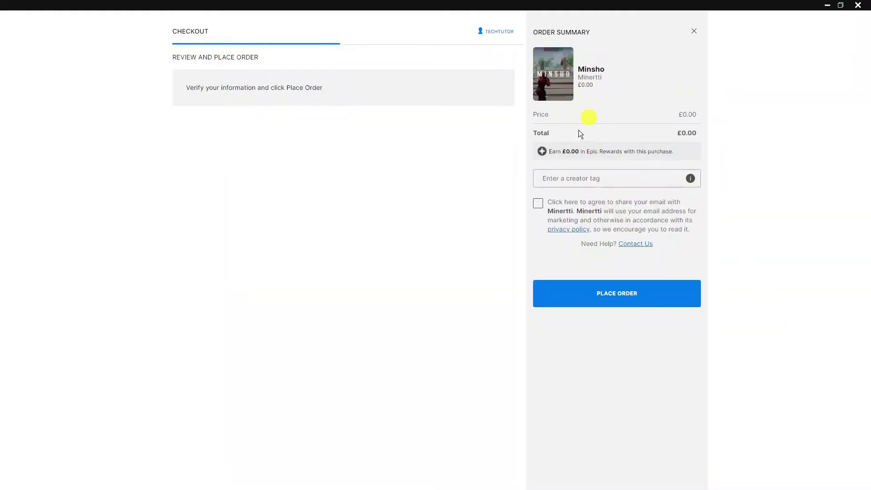
left_click_drag(674, 114, 709, 114)
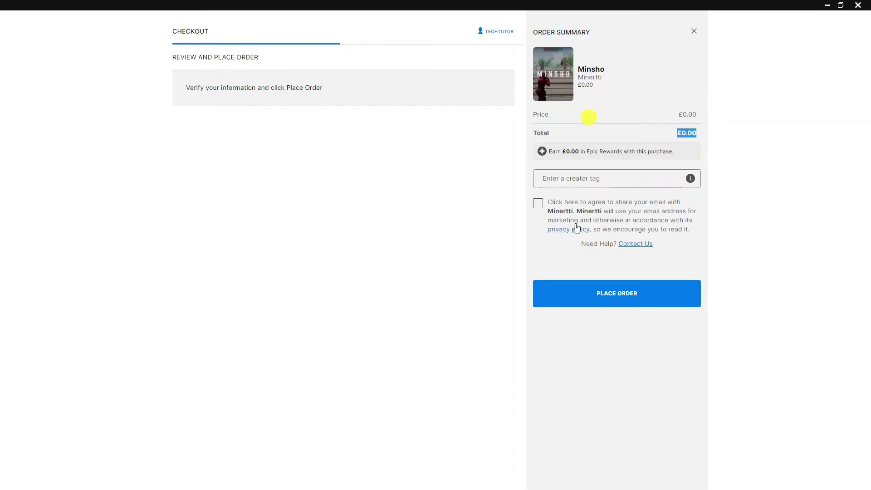
left_click(650, 295)
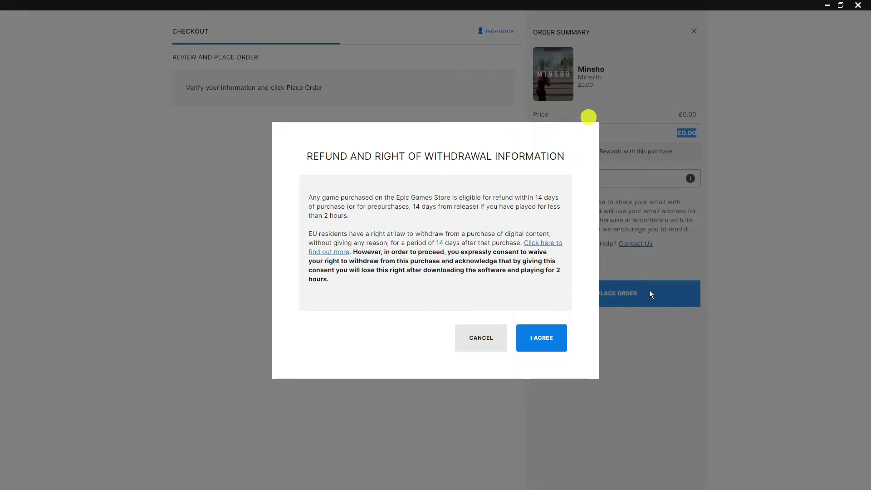
left_click(552, 339)
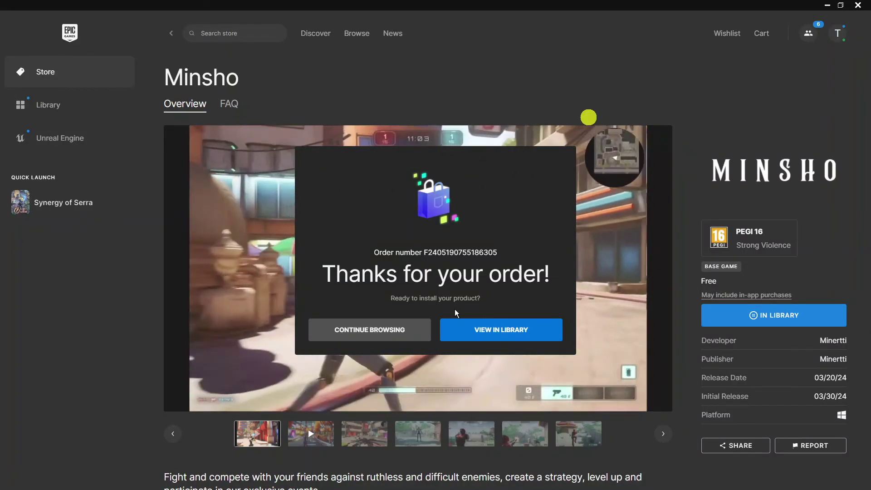
Open the Library from the order confirmation to see Minsho listed first
left_click(501, 329)
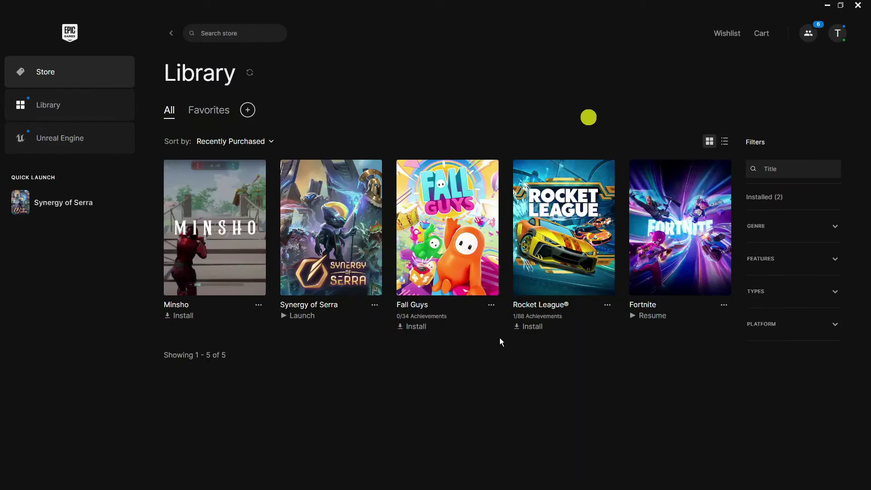